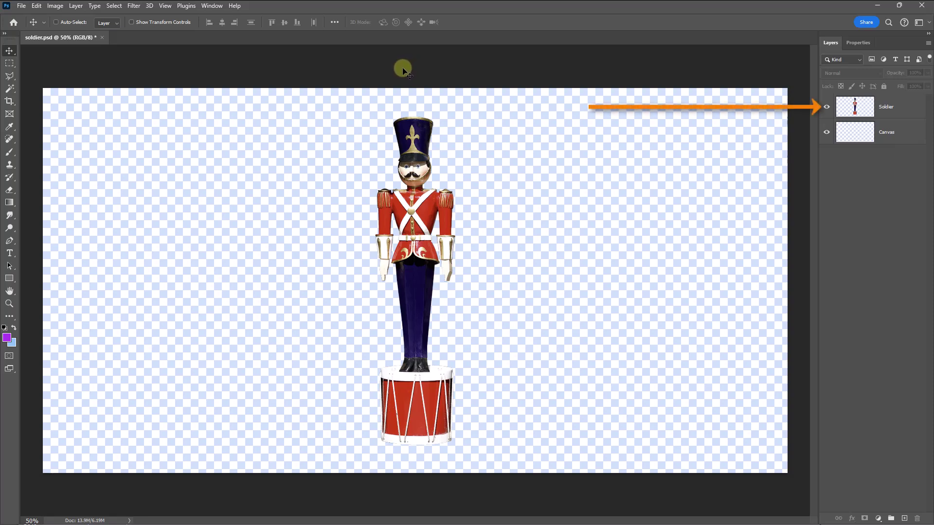
Select the Soldier layer and try positions, ending with the soldier back at the canvas centre.
{"action": "left_click", "coordinate": [861, 109]}
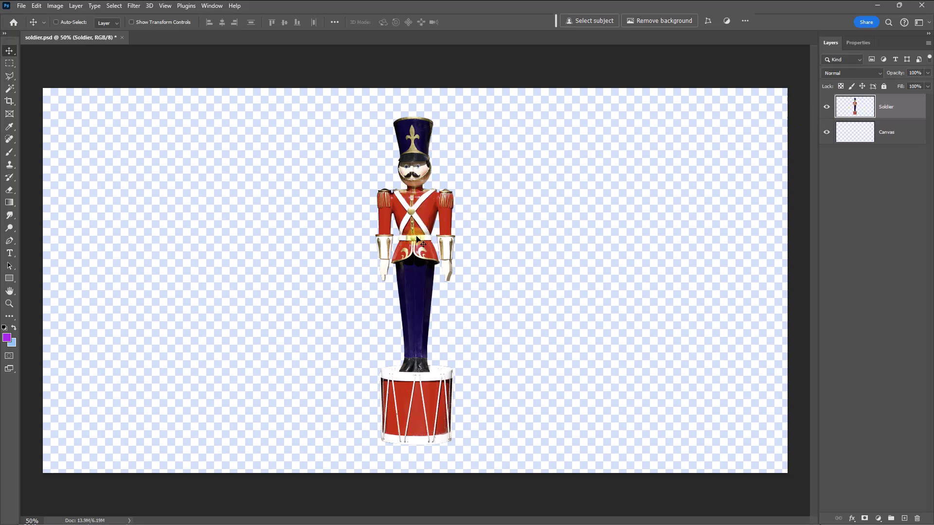
{"action": "left_click_drag", "start_coordinate": [414, 237], "coordinate": [118, 240]}
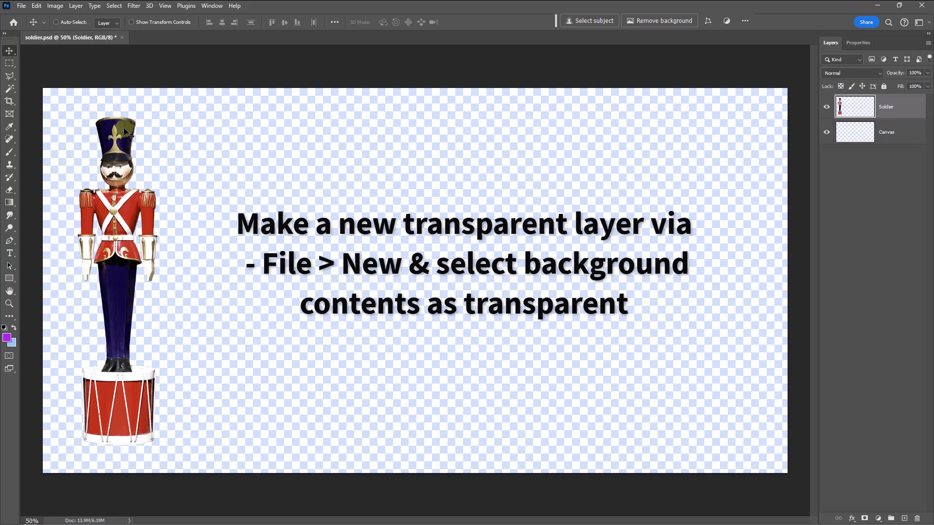
{"action": "left_click_drag", "start_coordinate": [129, 134], "coordinate": [148, 127]}
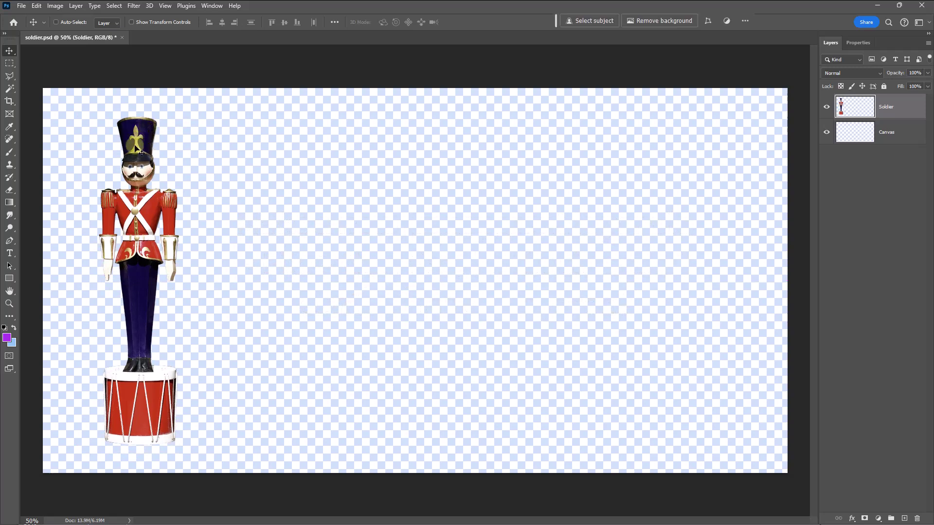
{"action": "left_click_drag", "start_coordinate": [148, 129], "coordinate": [427, 133]}
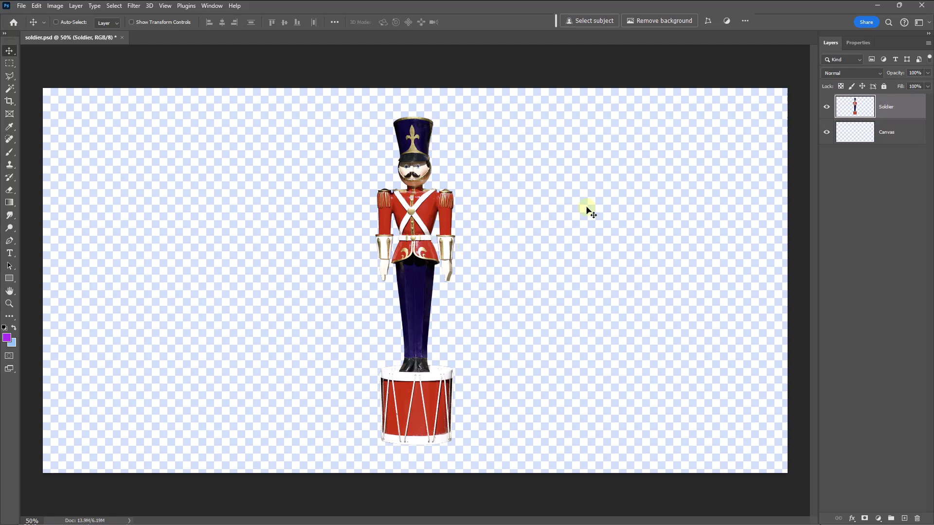
Toggle the Soldier layer's visibility, drag the soldier to the left edge, and save soldier.psd.
{"action": "left_click", "coordinate": [827, 108]}
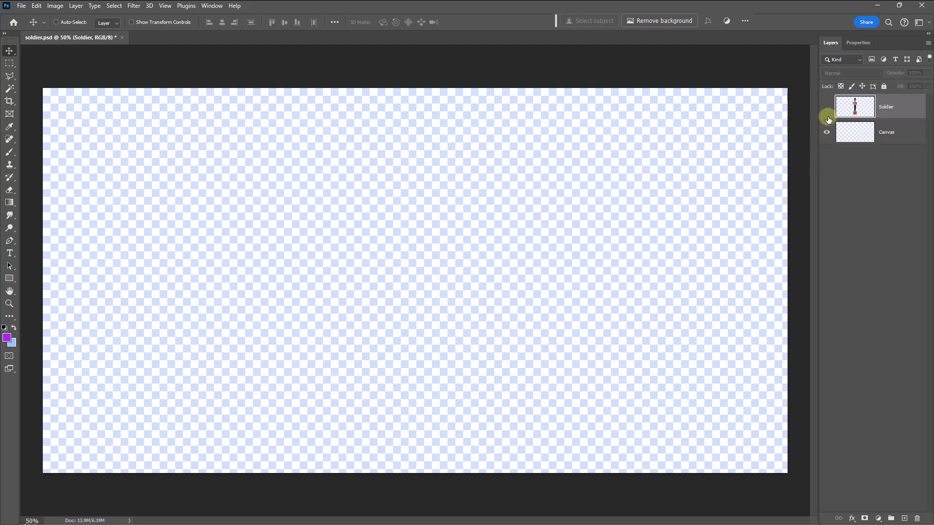
{"action": "left_click", "coordinate": [826, 107]}
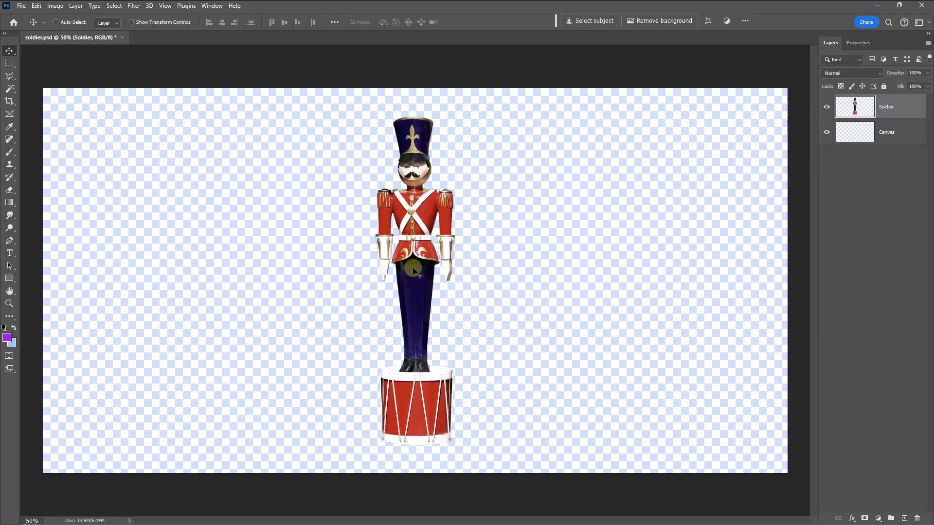
{"action": "left_click_drag", "start_coordinate": [415, 273], "coordinate": [117, 269]}
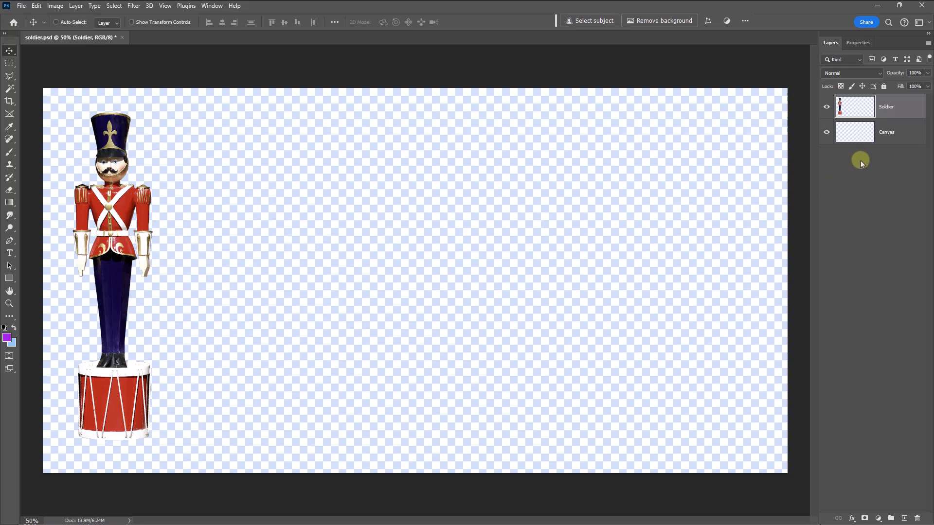
{"action": "key", "text": "ctrl+s"}
Duplicate the Soldier layer as Soldier copy and place the copy just right of the original.
{"action": "right_click", "coordinate": [903, 105]}
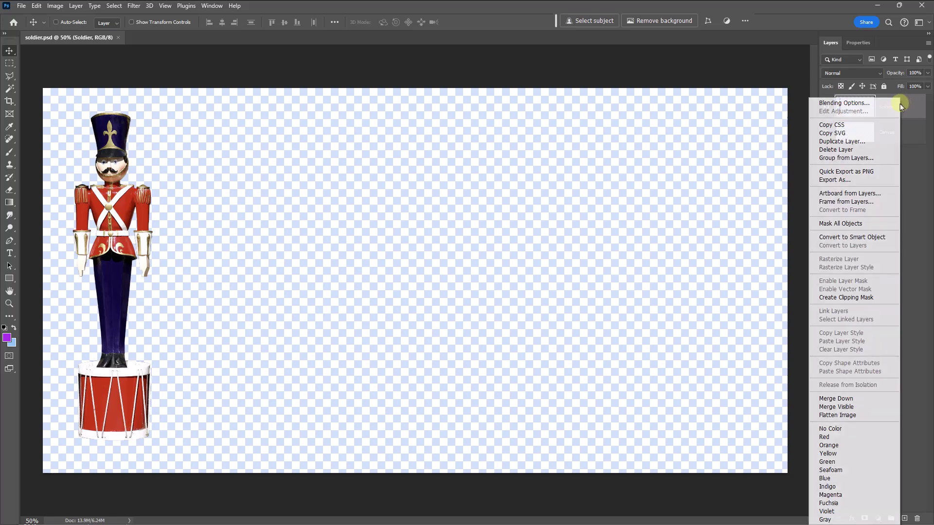
{"action": "left_click", "coordinate": [843, 141]}
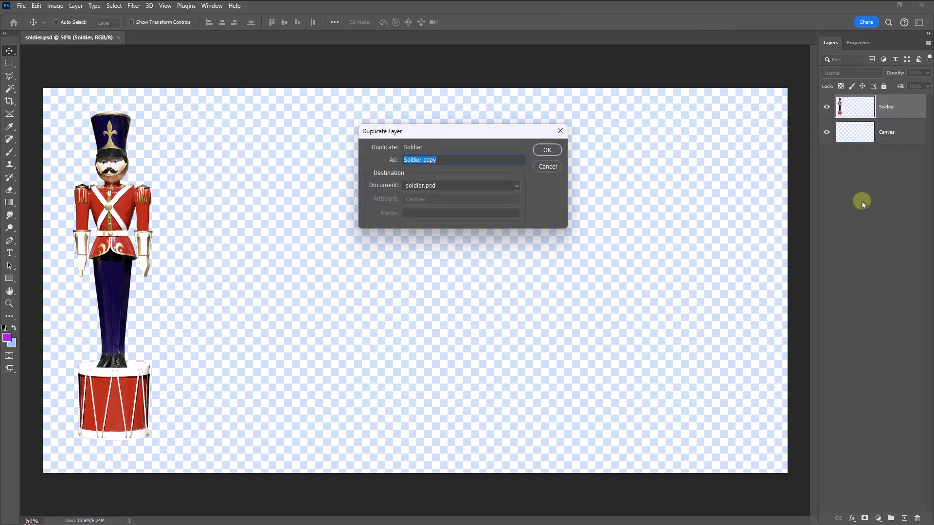
{"action": "left_click", "coordinate": [548, 151]}
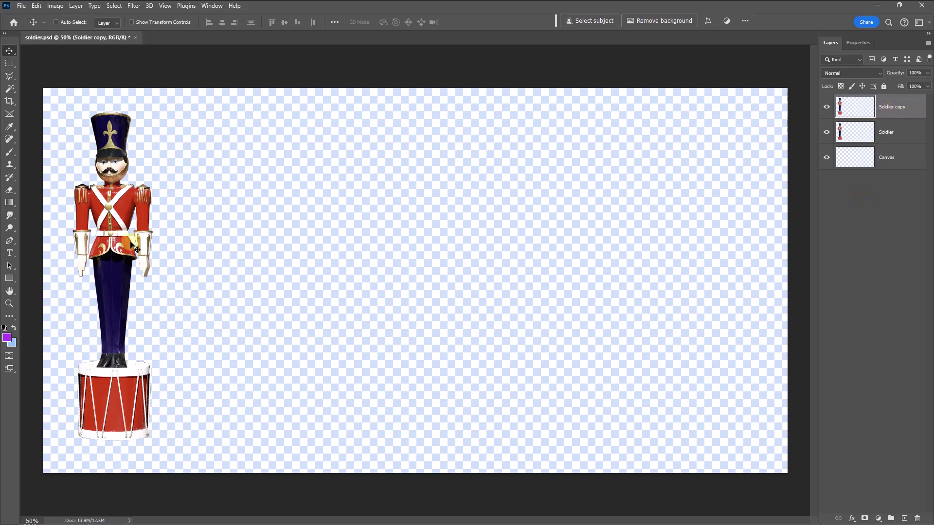
{"action": "left_click_drag", "start_coordinate": [112, 231], "coordinate": [203, 233]}
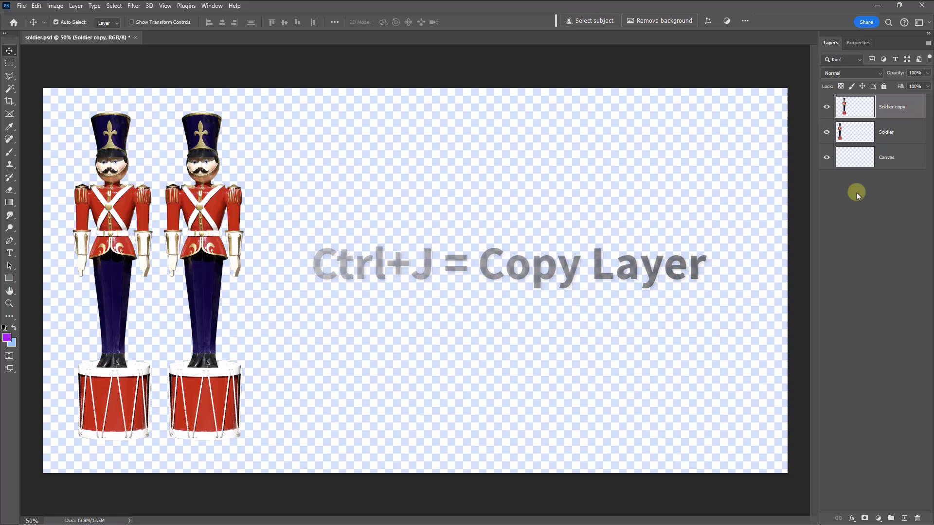
Duplicate the soldier layer with Ctrl+J and place the third soldier next to the second.
{"action": "key", "text": "ctrl+j"}
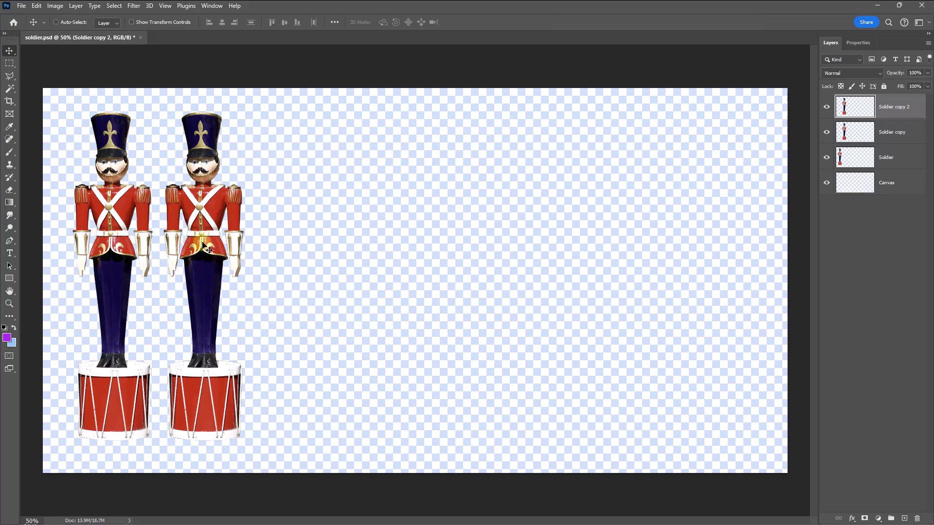
{"action": "left_click_drag", "start_coordinate": [202, 245], "coordinate": [305, 205]}
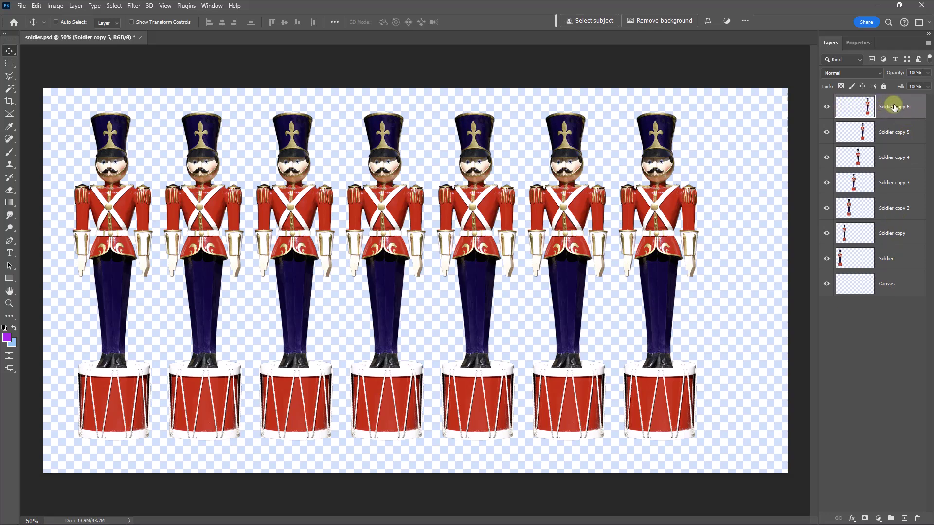
Select all seven layers from Soldier copy 6 down to Soldier and drag the row right.
{"action": "key", "text": "ctrl"}
{"action": "left_click", "coordinate": [892, 130], "text": "ctrl"}
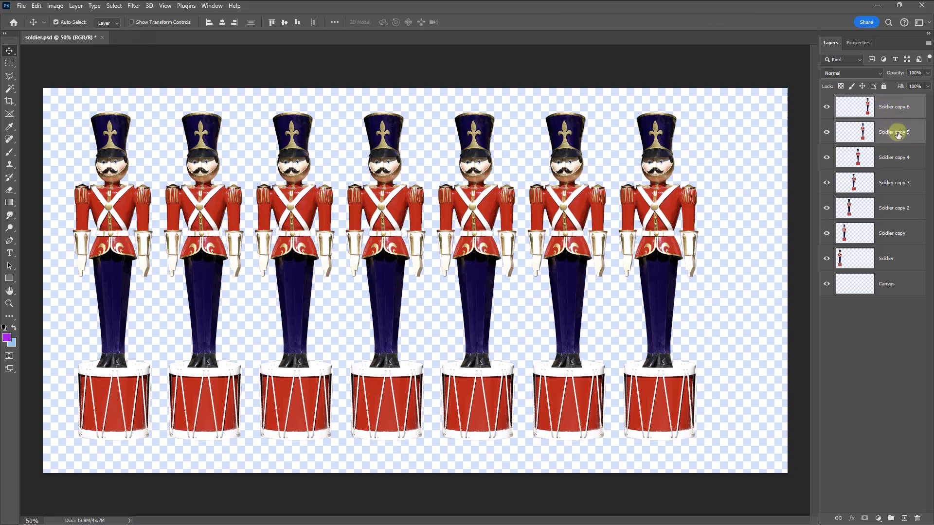
{"action": "left_click", "coordinate": [891, 155], "text": "ctrl"}
{"action": "left_click", "coordinate": [893, 109]}
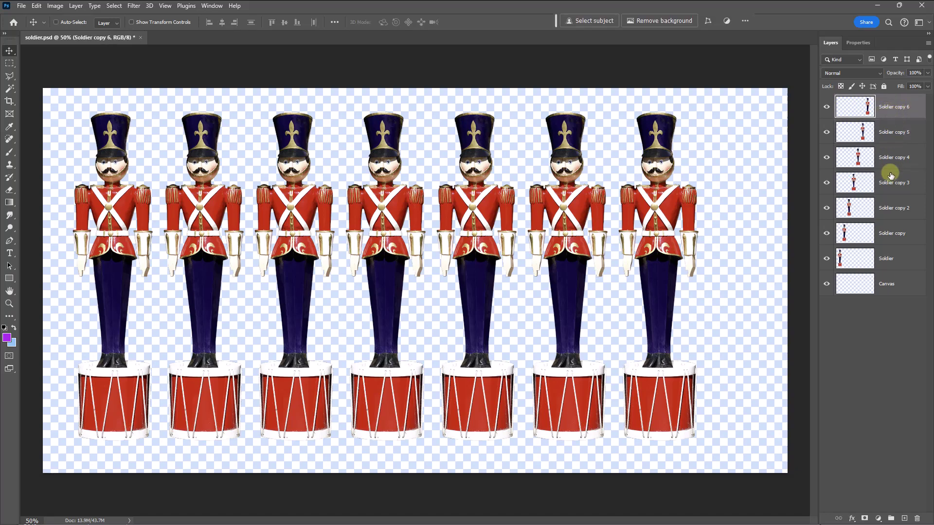
{"action": "left_click", "coordinate": [891, 263], "text": "shift"}
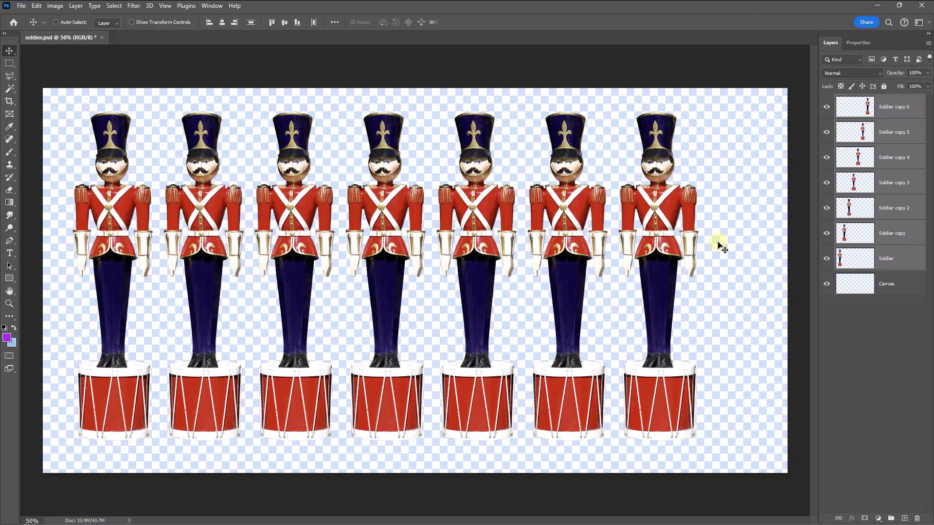
{"action": "left_click_drag", "start_coordinate": [655, 238], "coordinate": [682, 241]}
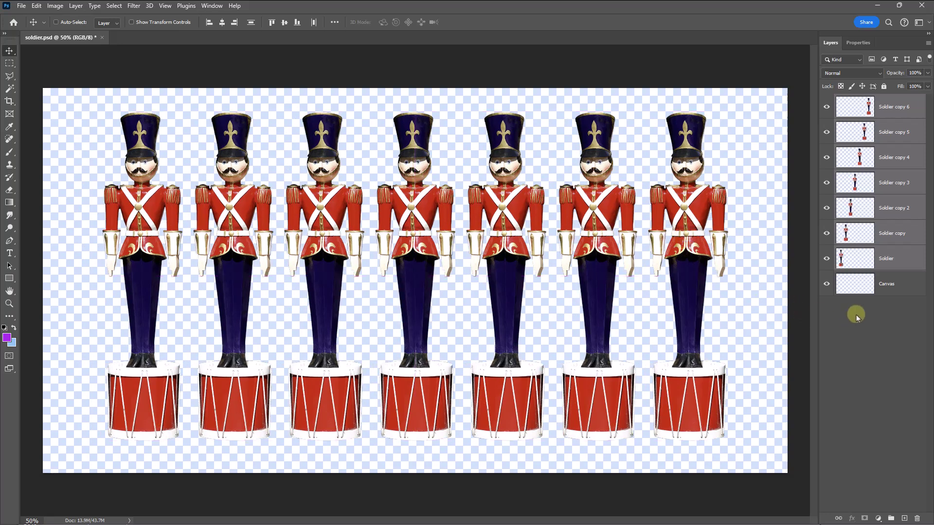
Save soldier.psd, then select the Soldier, Soldier copy and Canvas layers in turn.
{"action": "left_click", "coordinate": [889, 287]}
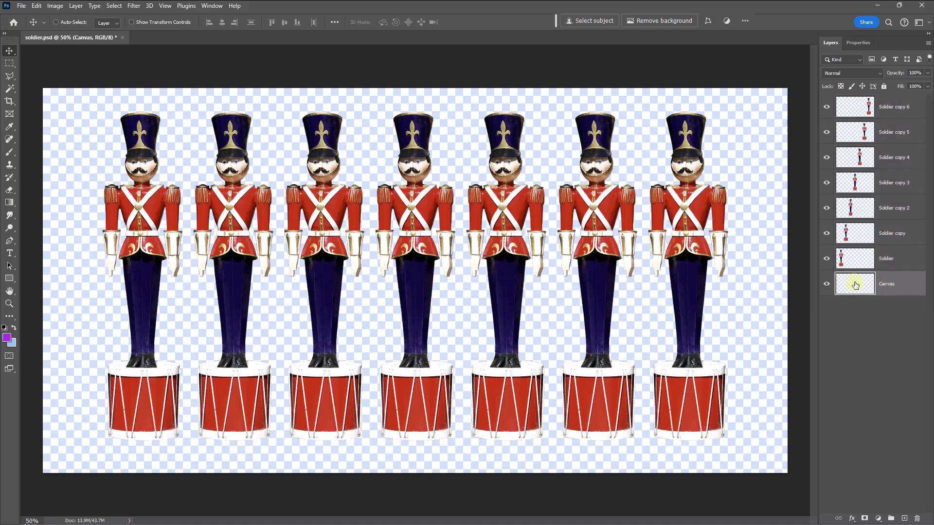
{"action": "key", "text": "ctrl+s"}
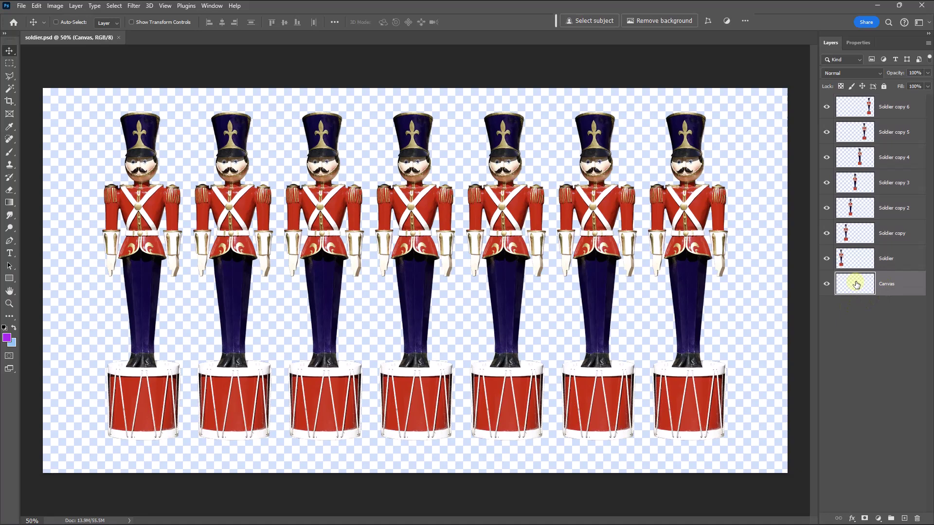
{"action": "left_click", "coordinate": [890, 260]}
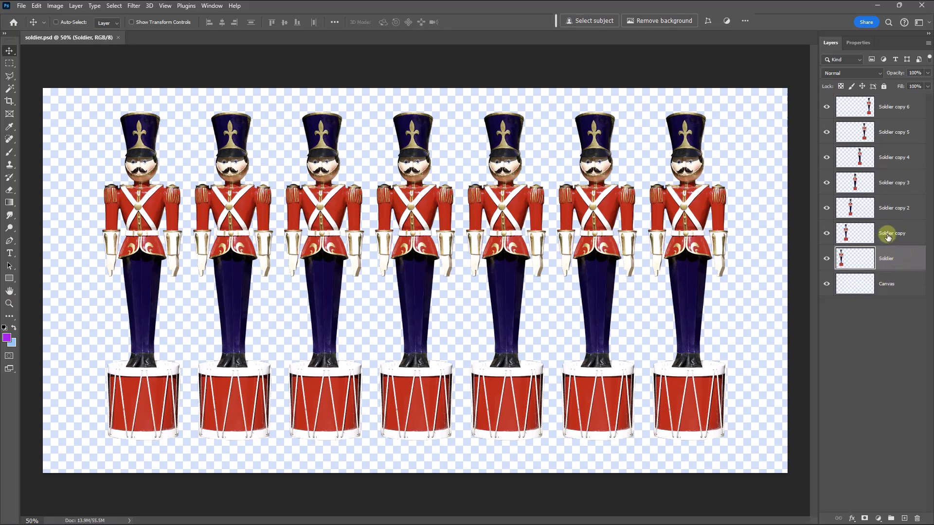
{"action": "left_click", "coordinate": [891, 238]}
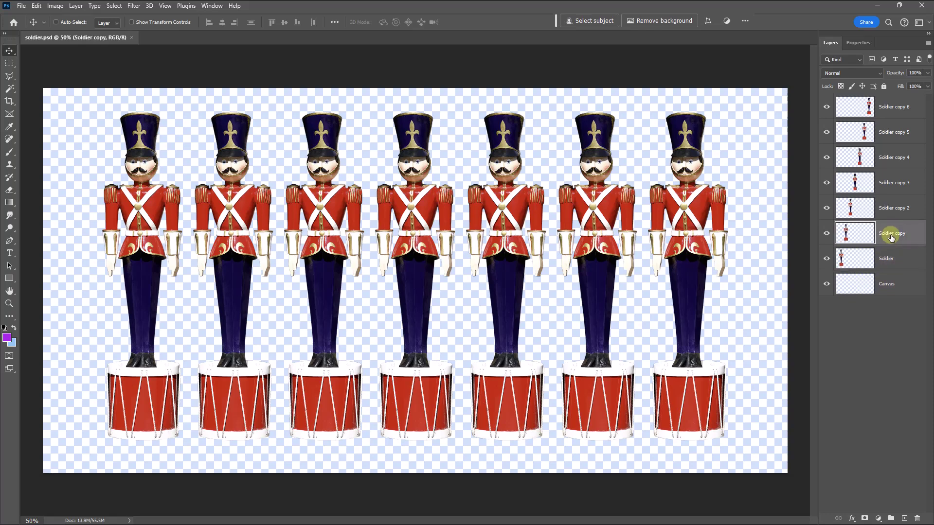
{"action": "left_click", "coordinate": [853, 288]}
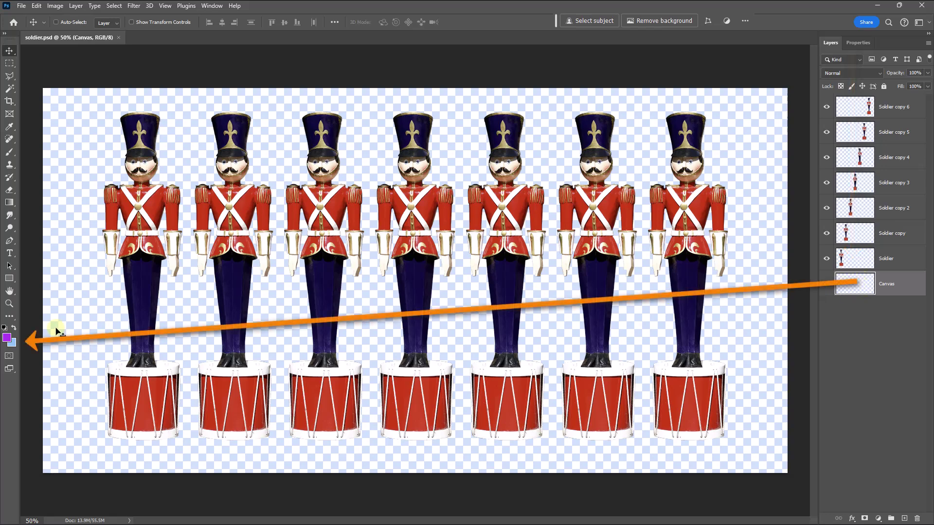
Set the foreground colour to light blue #4578f8.
{"action": "left_click", "coordinate": [7, 339]}
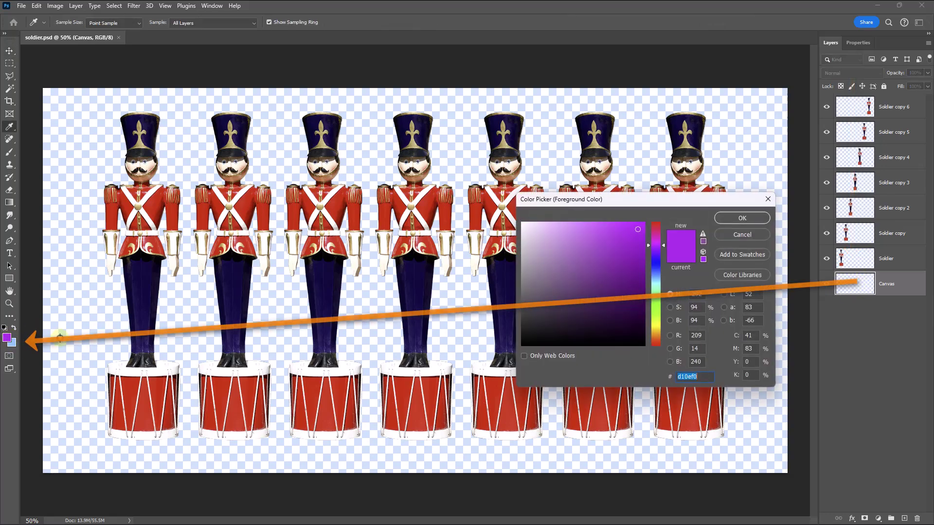
{"action": "left_click_drag", "start_coordinate": [663, 245], "coordinate": [664, 271]}
{"action": "left_click_drag", "start_coordinate": [608, 239], "coordinate": [611, 225]}
{"action": "left_click", "coordinate": [738, 219]}
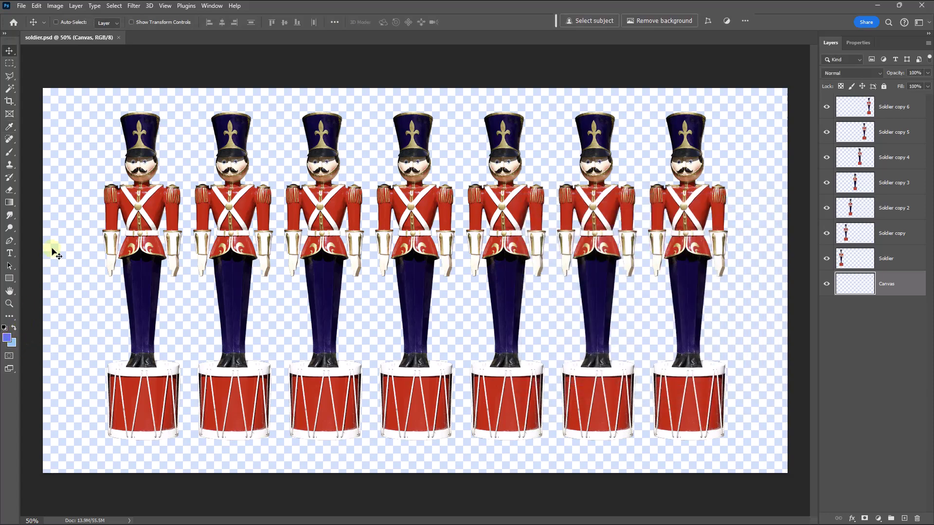
Fill the transparent Canvas layer with the light blue using the Paint Bucket Tool.
{"action": "left_click", "coordinate": [14, 208]}
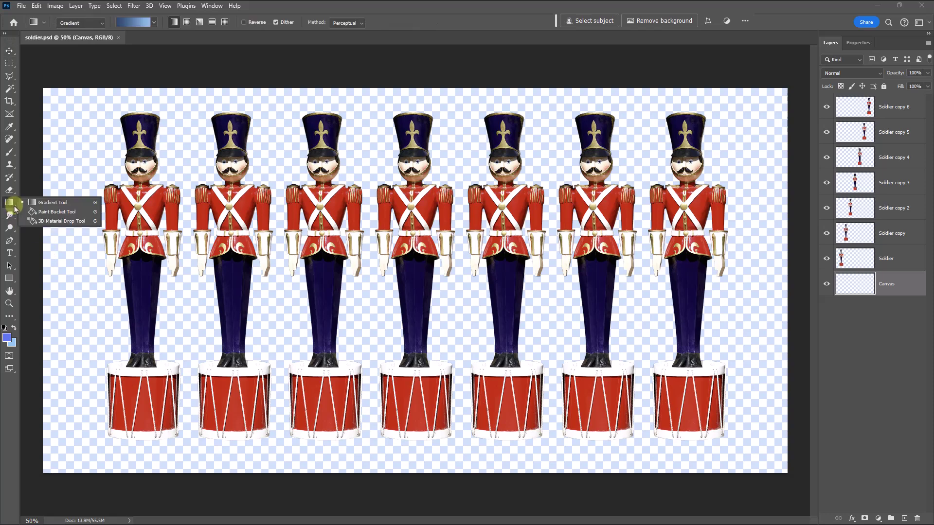
{"action": "left_click_drag", "start_coordinate": [15, 207], "coordinate": [39, 215]}
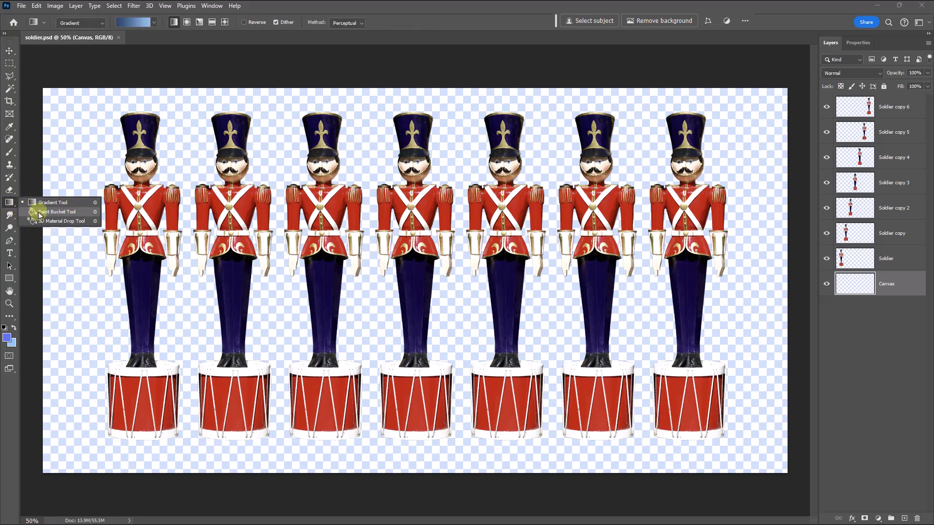
{"action": "left_click", "coordinate": [40, 212]}
{"action": "left_click", "coordinate": [70, 223]}
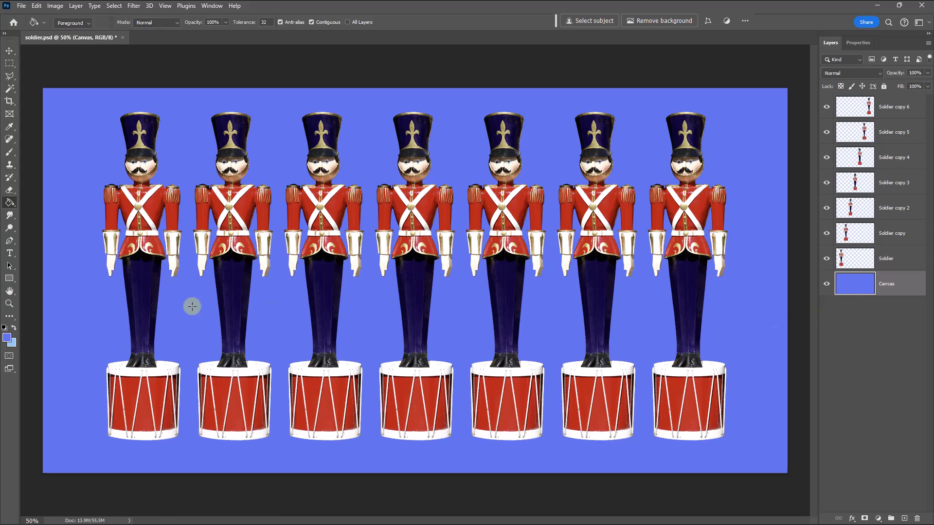
Change the foreground colour to dark navy #2f467f and refill the Canvas layer with it.
{"action": "left_click", "coordinate": [7, 338]}
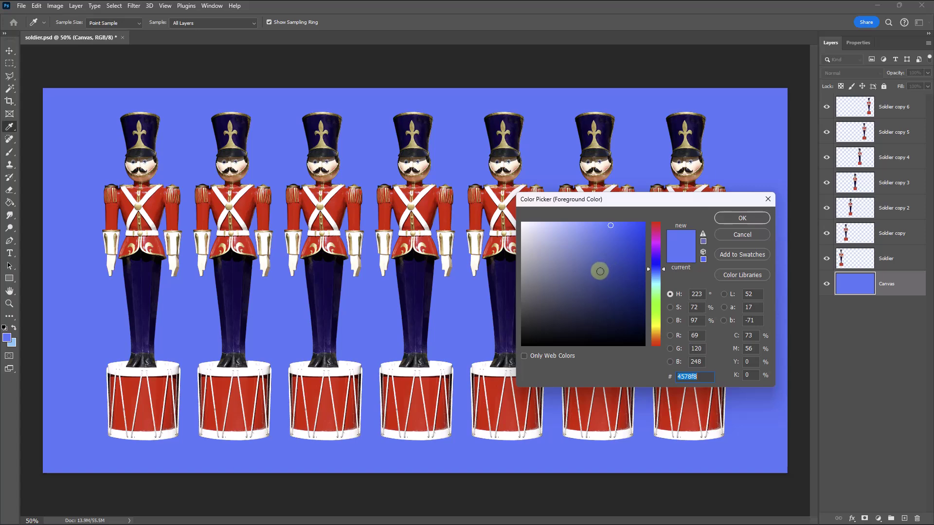
{"action": "left_click", "coordinate": [600, 271]}
{"action": "left_click", "coordinate": [599, 284]}
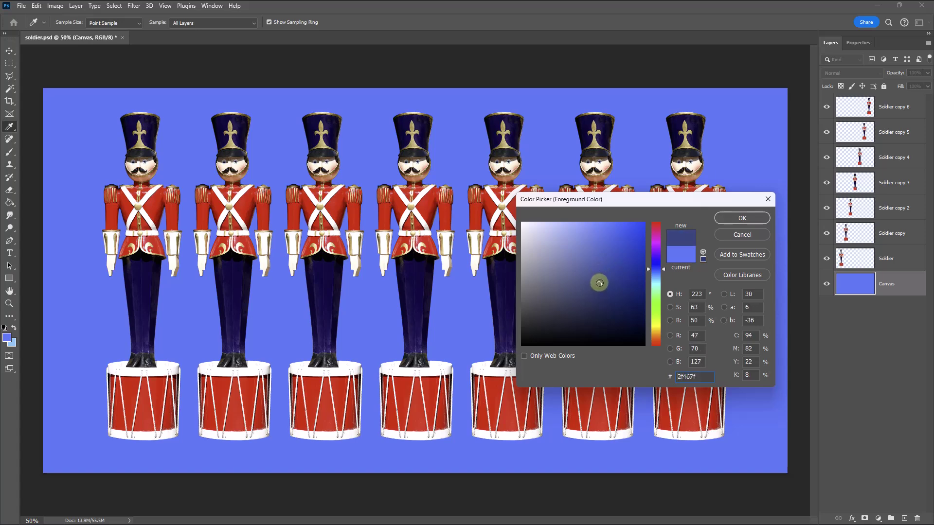
{"action": "left_click", "coordinate": [737, 224]}
{"action": "key", "text": "g"}
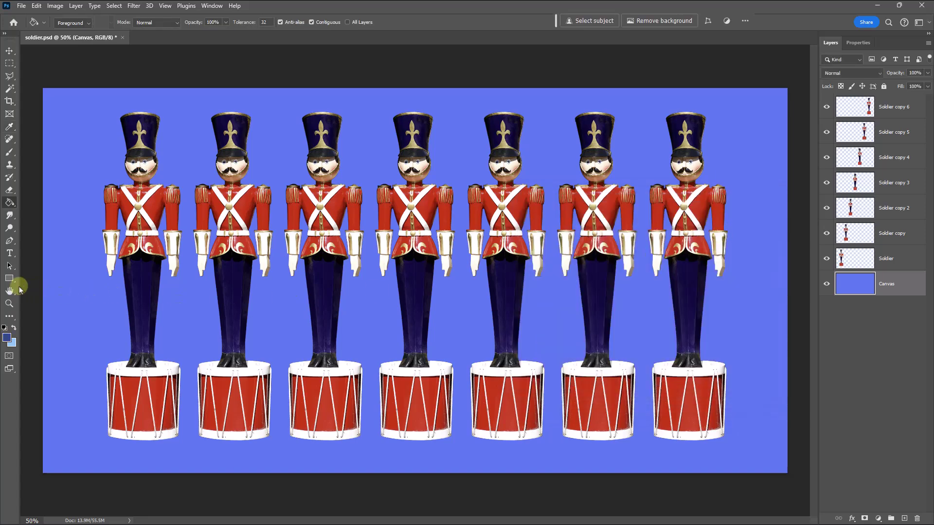
{"action": "left_click", "coordinate": [75, 237]}
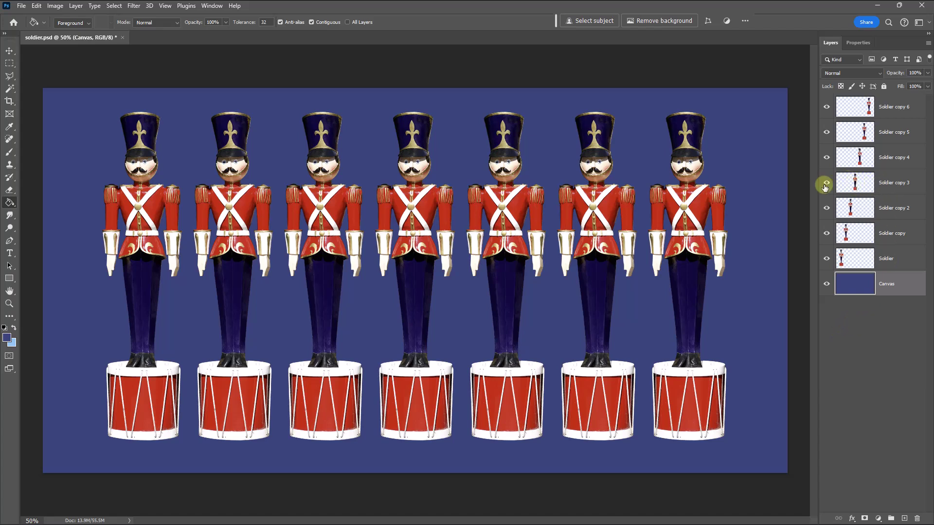
{"action": "left_click", "coordinate": [826, 184]}
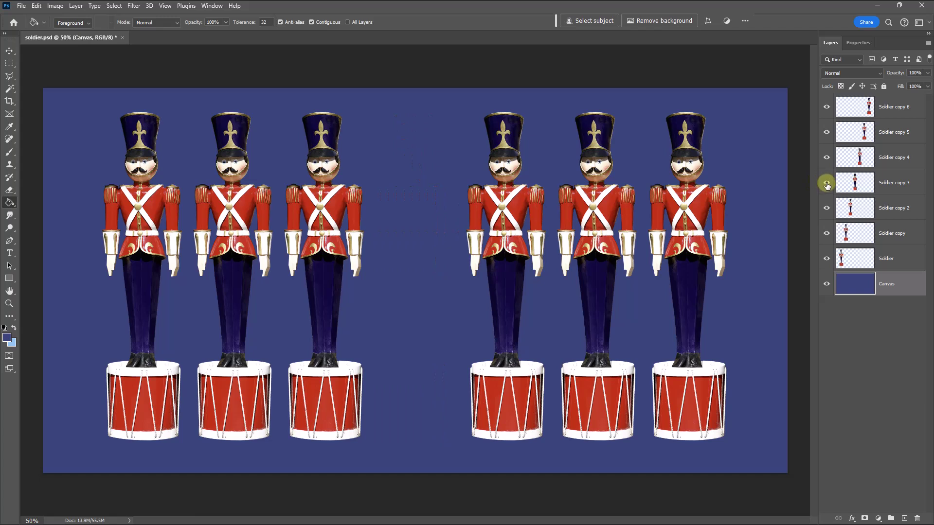
{"action": "left_click", "coordinate": [827, 184]}
{"action": "left_click", "coordinate": [826, 184]}
{"action": "left_click", "coordinate": [826, 184]}
{"action": "left_click", "coordinate": [886, 184]}
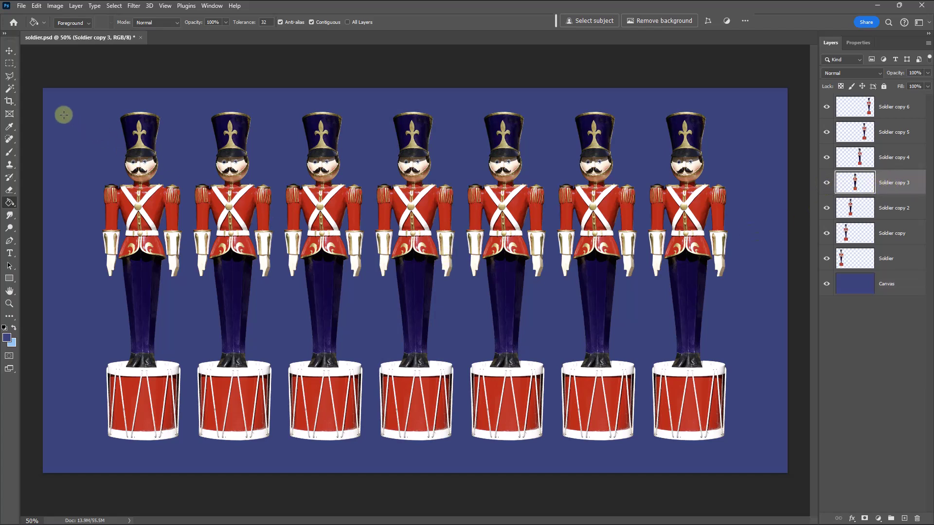
{"action": "left_click", "coordinate": [9, 51]}
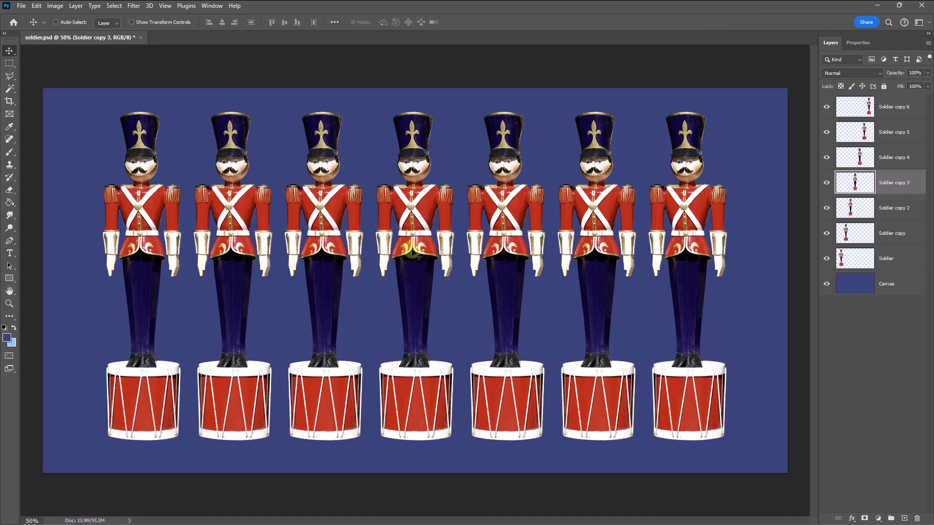
{"action": "mouse_move", "coordinate": [415, 253]}
{"action": "left_mouse_down"}
{"action": "mouse_move", "coordinate": [691, 250]}
{"action": "mouse_move", "coordinate": [413, 252]}
{"action": "left_mouse_up"}
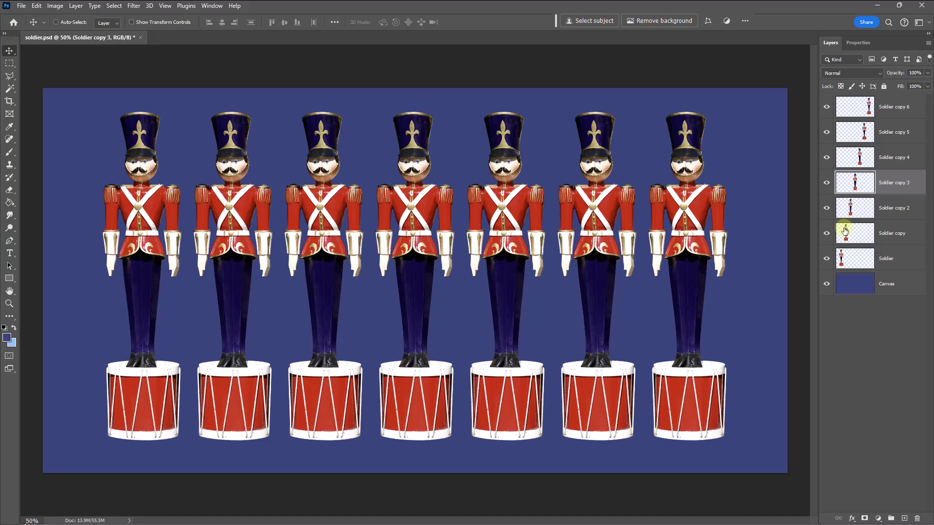
{"action": "mouse_move", "coordinate": [420, 225]}
{"action": "left_mouse_down"}
{"action": "mouse_move", "coordinate": [161, 214]}
{"action": "mouse_move", "coordinate": [417, 225]}
{"action": "left_mouse_up"}
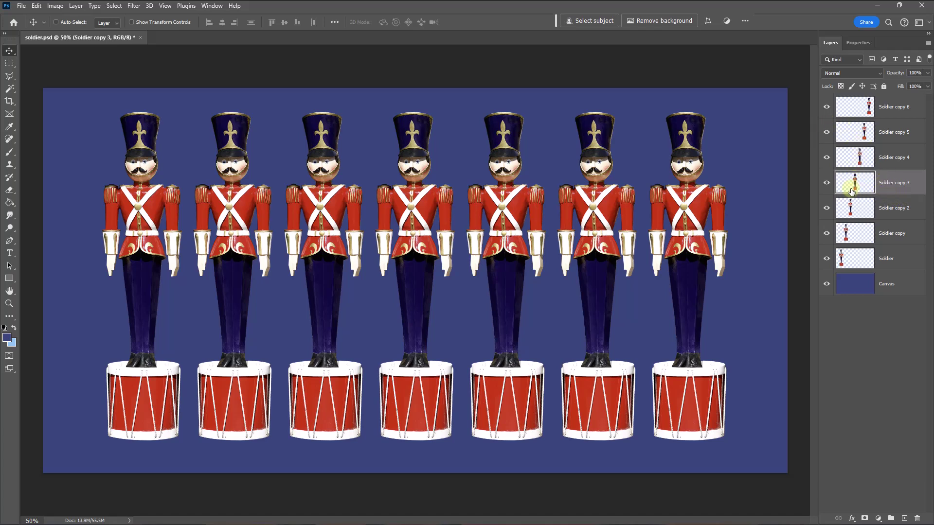
Drag Soldier copy 3 above Soldier copy 6 so it is the topmost layer.
{"action": "left_click", "coordinate": [826, 184]}
{"action": "left_click", "coordinate": [826, 186]}
{"action": "left_click", "coordinate": [844, 186]}
{"action": "left_click_drag", "start_coordinate": [845, 186], "coordinate": [848, 96]}
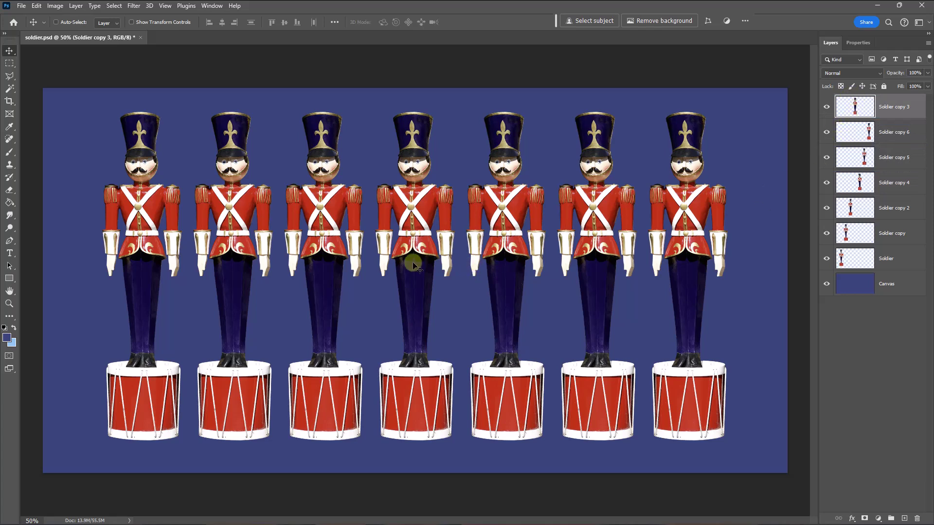
{"action": "mouse_move", "coordinate": [416, 264]}
{"action": "left_mouse_down"}
{"action": "mouse_move", "coordinate": [501, 251]}
{"action": "mouse_move", "coordinate": [684, 260]}
{"action": "mouse_move", "coordinate": [117, 267]}
{"action": "mouse_move", "coordinate": [302, 255]}
{"action": "mouse_move", "coordinate": [415, 264]}
{"action": "left_mouse_up"}
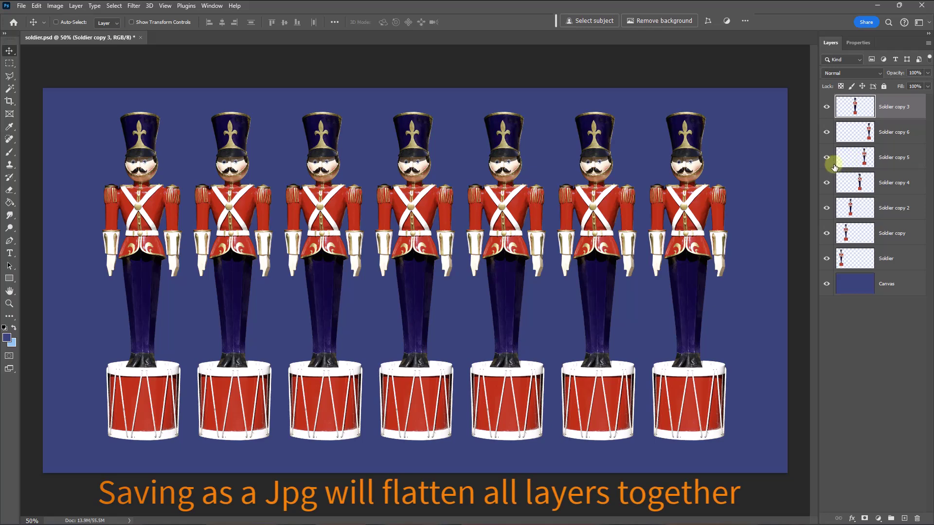
Select all soldier layers down to Soldier and apply Merge Layers from the Layers panel menu.
{"action": "left_click", "coordinate": [890, 258], "text": "shift"}
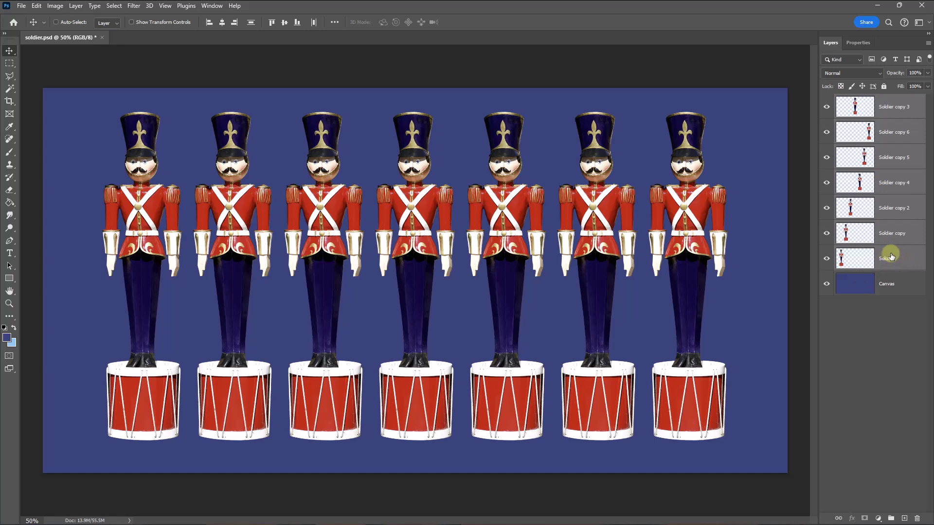
{"action": "left_click", "coordinate": [928, 44]}
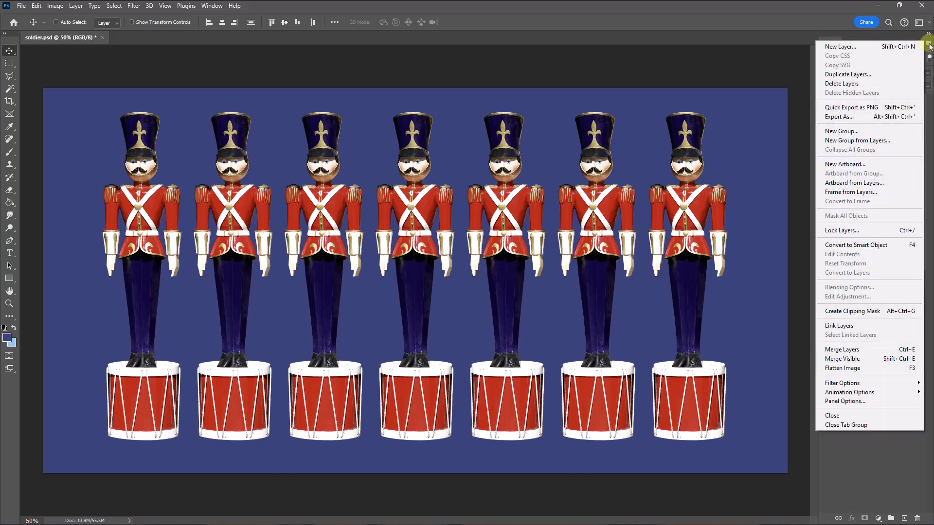
{"action": "left_click", "coordinate": [849, 350]}
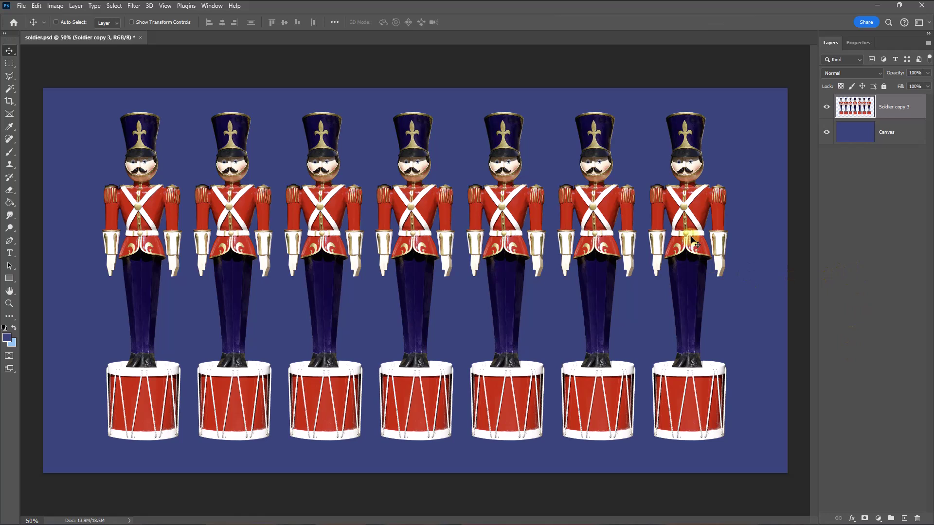
Drag the merged row of seven soldiers slightly left as one piece.
{"action": "mouse_move", "coordinate": [693, 245]}
{"action": "left_mouse_down"}
{"action": "mouse_move", "coordinate": [607, 240]}
{"action": "mouse_move", "coordinate": [686, 240]}
{"action": "left_mouse_up"}
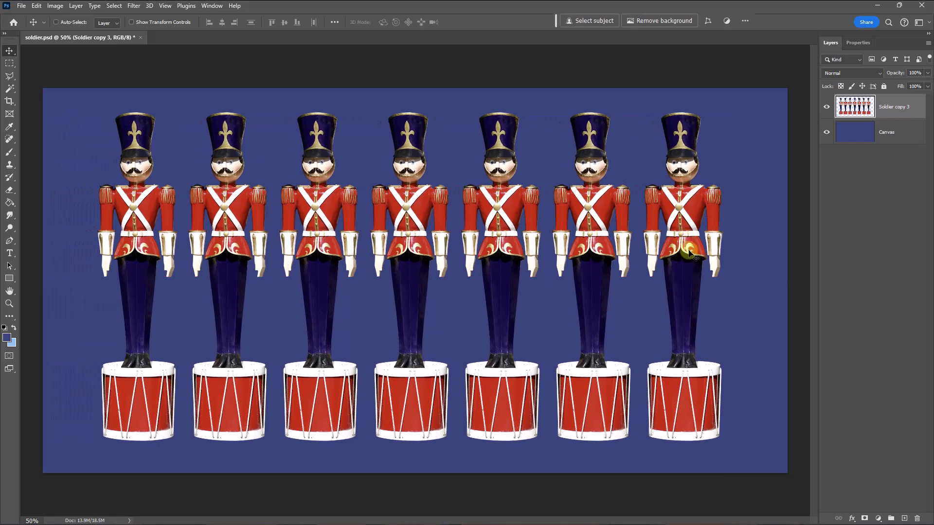